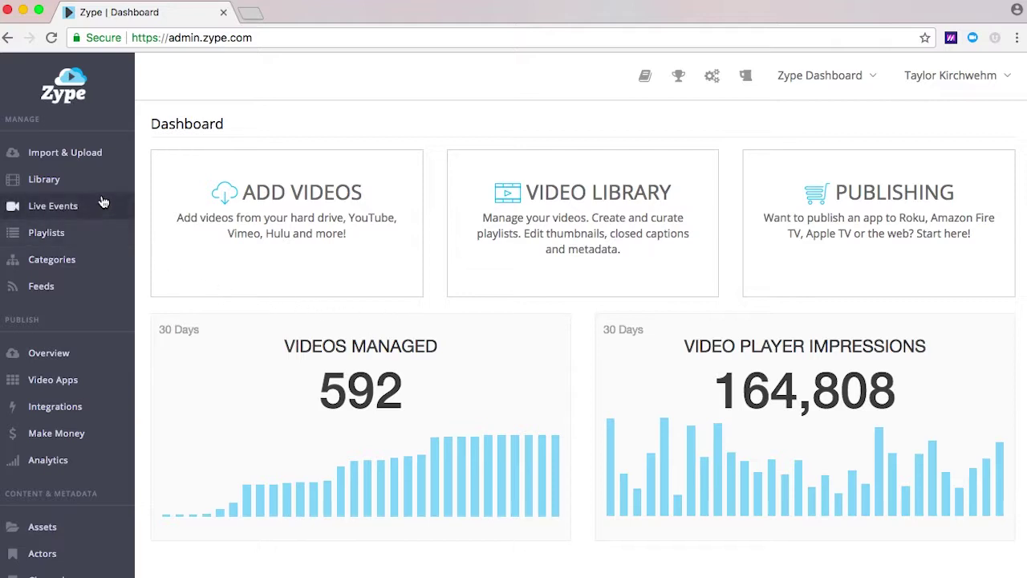
Start a new playlist titled "Genre" with the description "This is the description"
{"action": "left_click", "coordinate": [100, 241]}
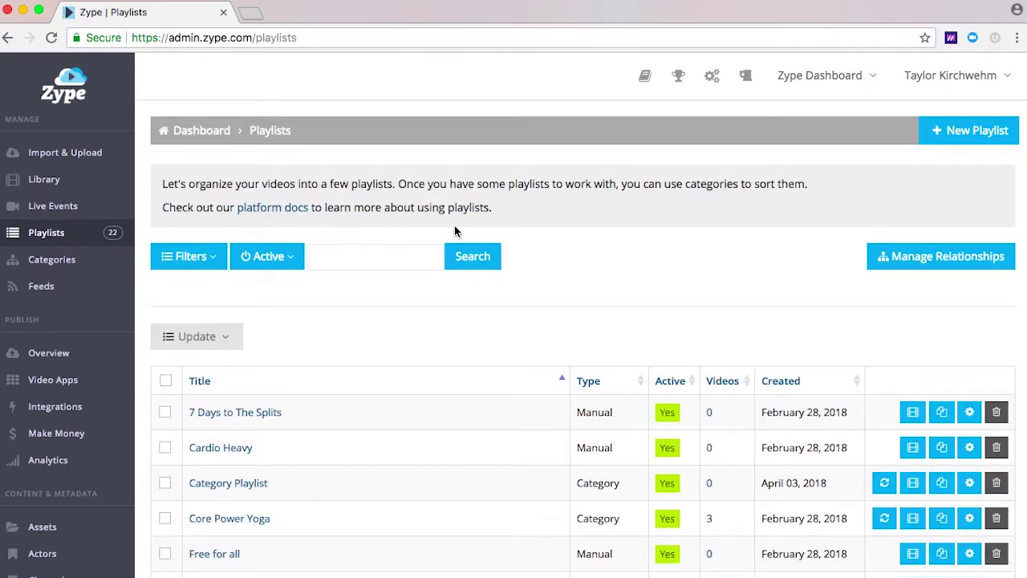
{"action": "scroll", "coordinate": [681, 243], "scroll_direction": "down", "scroll_amount": 3}
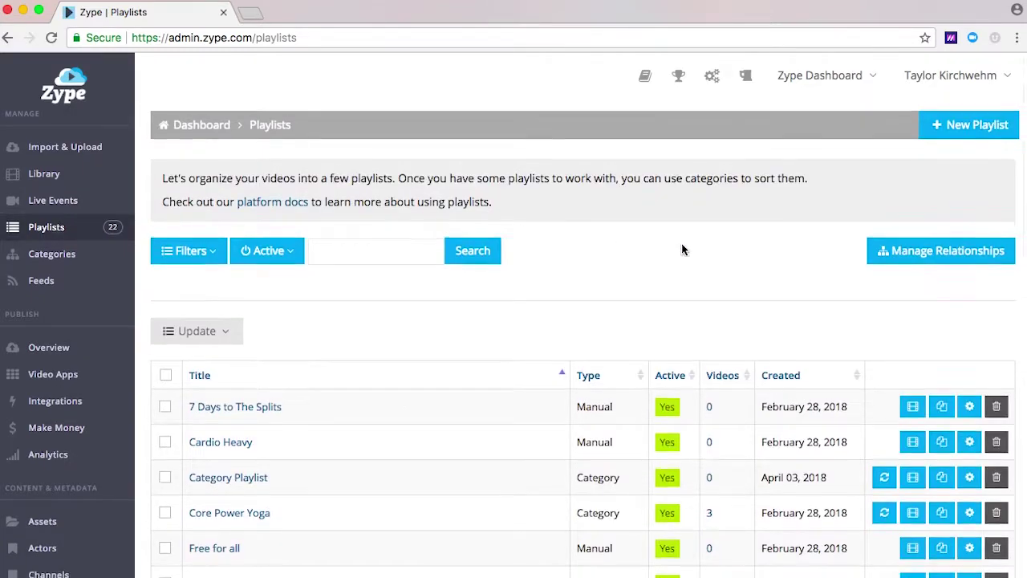
{"action": "scroll", "coordinate": [681, 249], "scroll_direction": "up", "scroll_amount": 3}
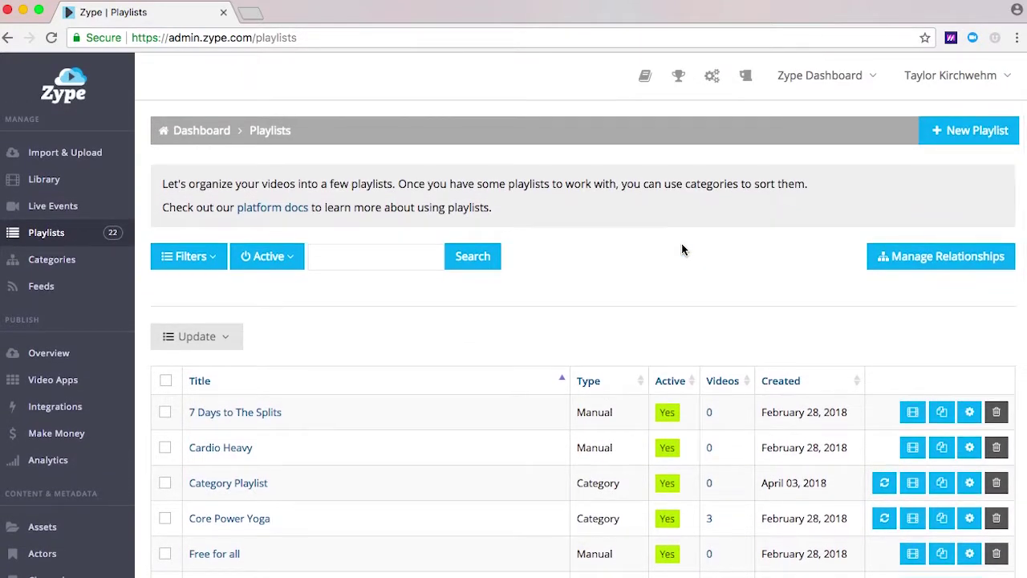
{"action": "left_click", "coordinate": [939, 141]}
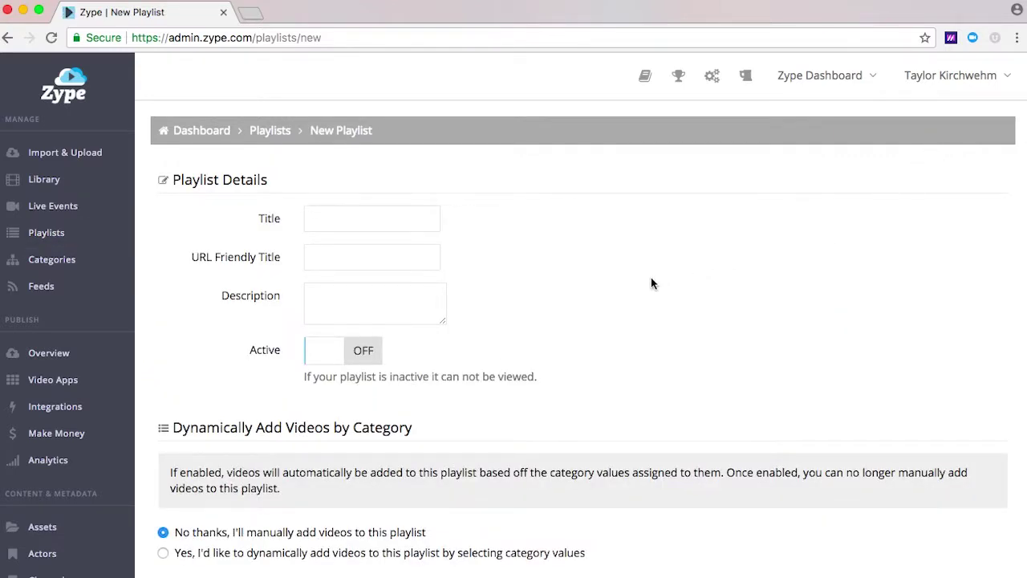
{"action": "left_click", "coordinate": [418, 221]}
{"action": "type", "text": "Genre"}
{"action": "key", "text": "Tab"}
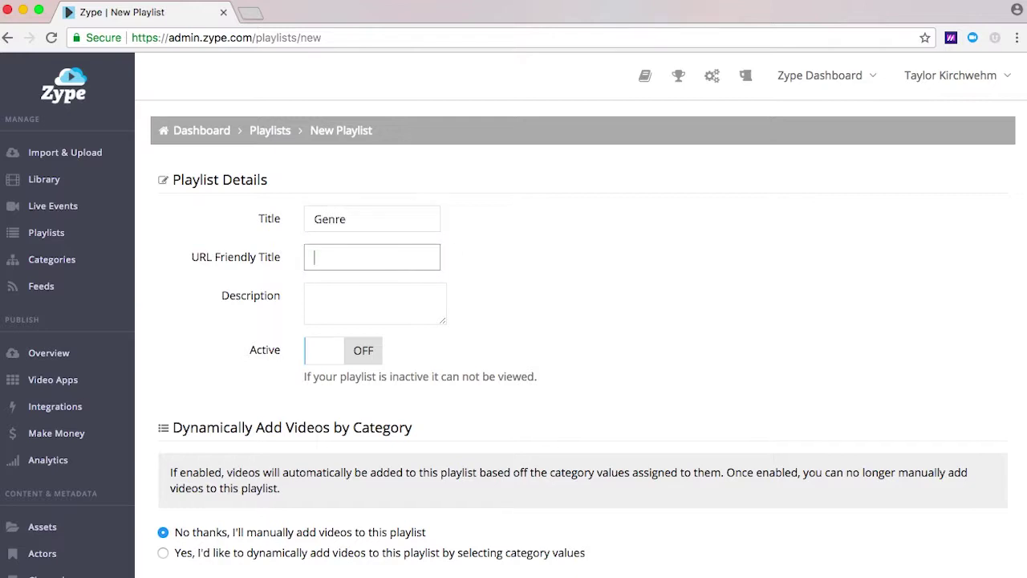
{"action": "left_click", "coordinate": [330, 302]}
{"action": "type", "text": "Th"}
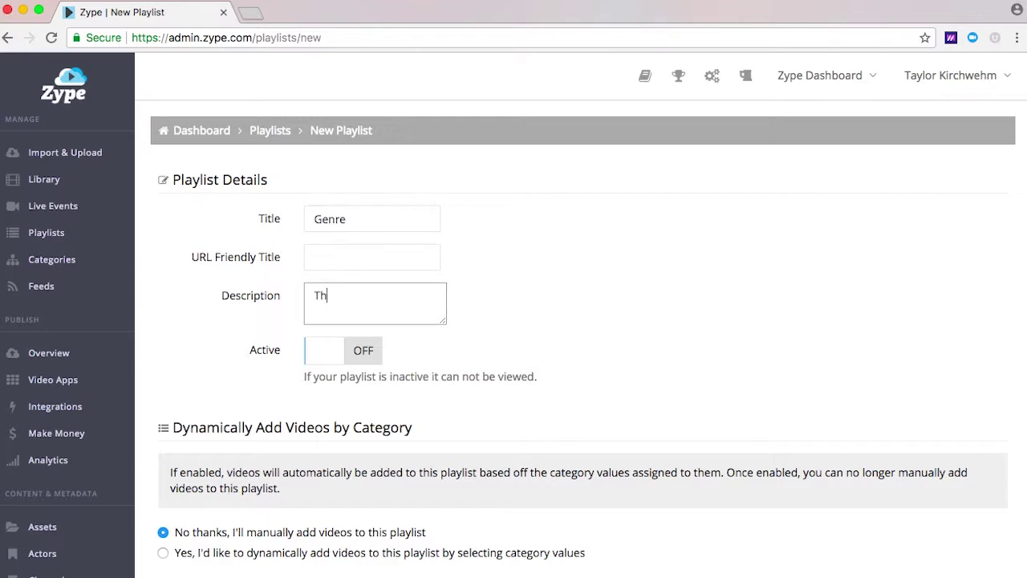
{"action": "type", "text": "is is the description"}
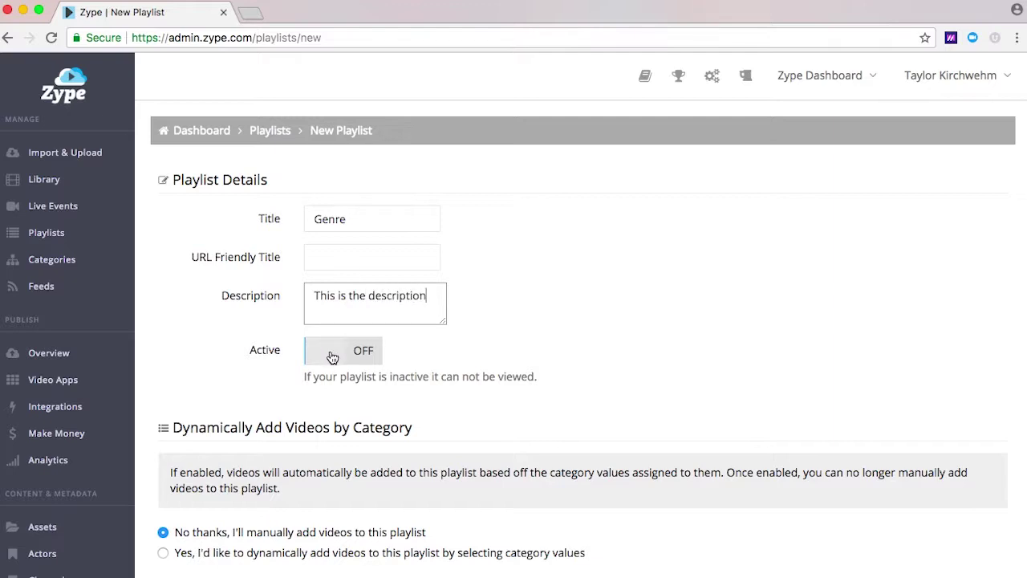
{"action": "left_click", "coordinate": [332, 357]}
{"action": "scroll", "coordinate": [331, 357], "scroll_direction": "down", "scroll_amount": 1}
{"action": "left_click", "coordinate": [332, 332]}
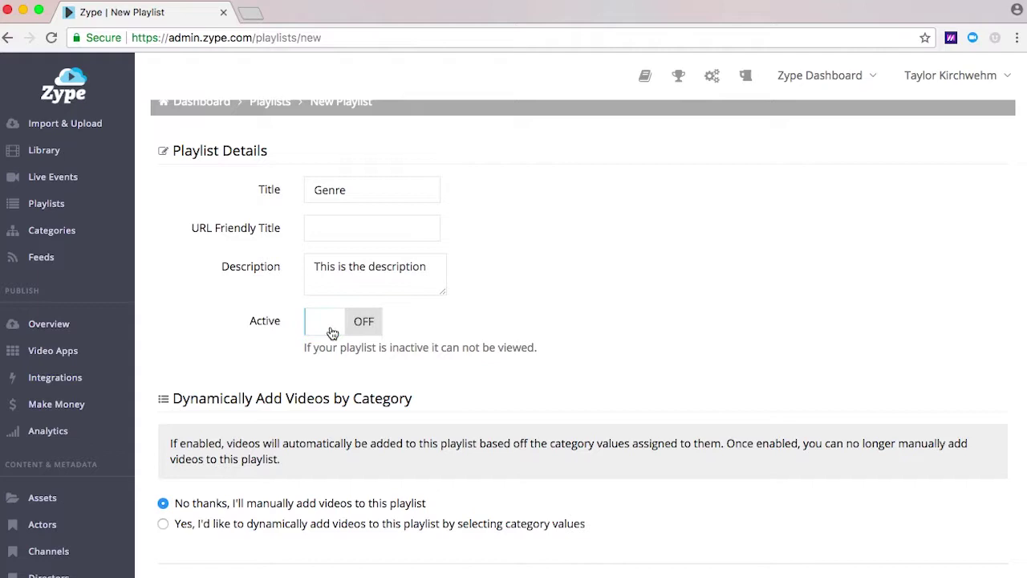
Switch the playlist to dynamically adding videos by category and examine the selectable category values
{"action": "scroll", "coordinate": [332, 333], "scroll_direction": "down", "scroll_amount": 3}
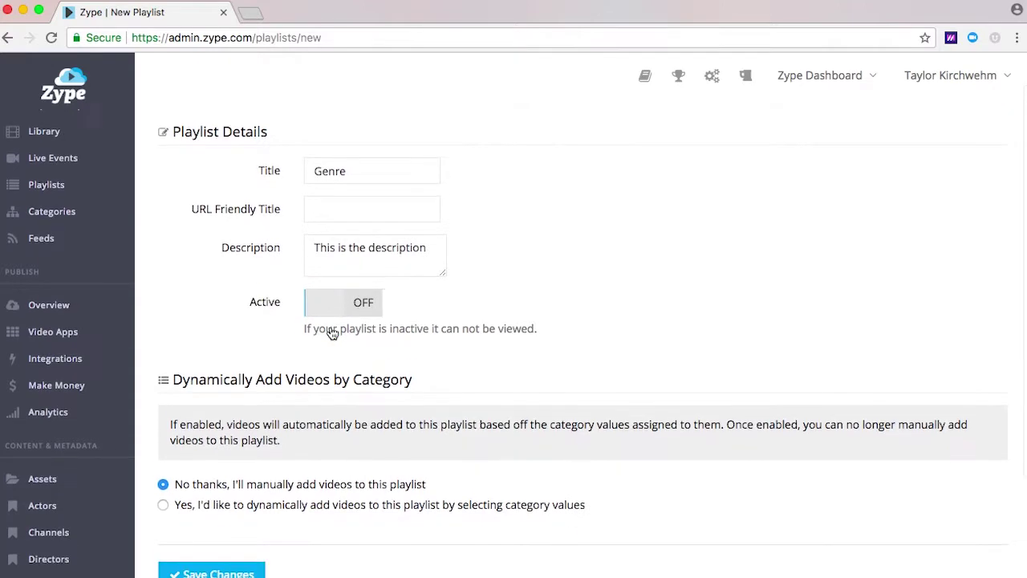
{"action": "scroll", "coordinate": [332, 332], "scroll_direction": "down", "scroll_amount": 1}
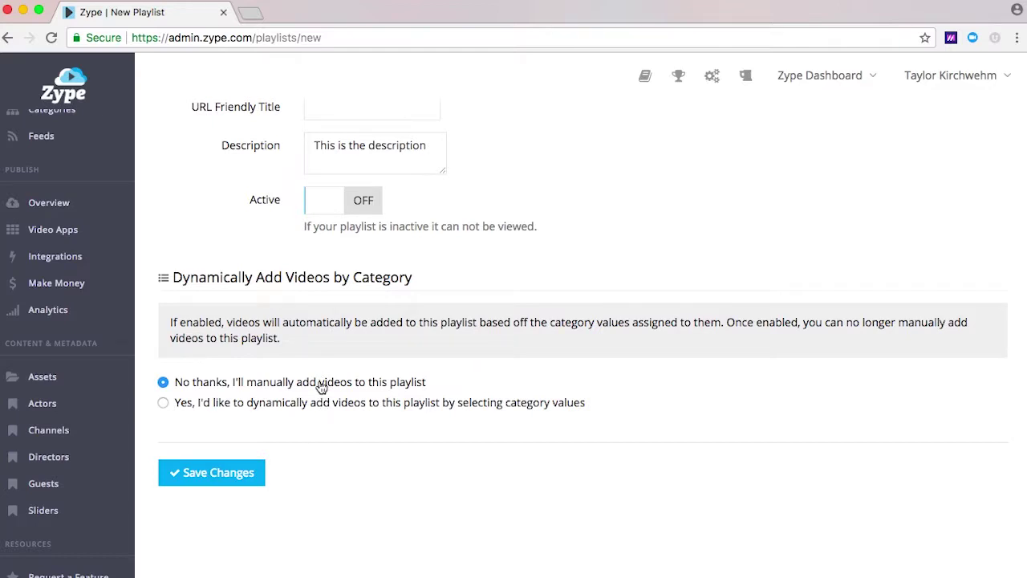
{"action": "left_click", "coordinate": [319, 404]}
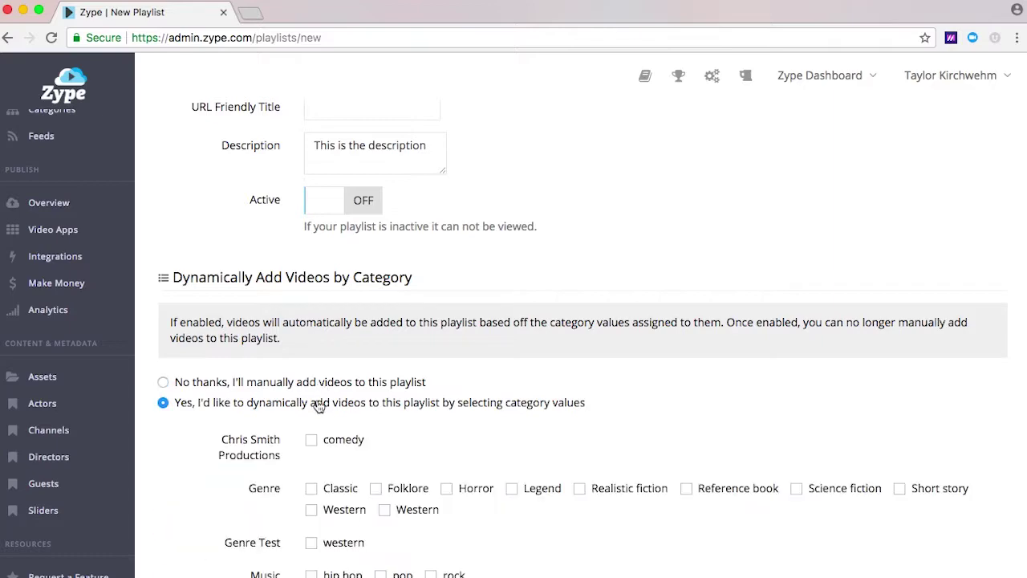
{"action": "scroll", "coordinate": [319, 406], "scroll_direction": "down", "scroll_amount": 5}
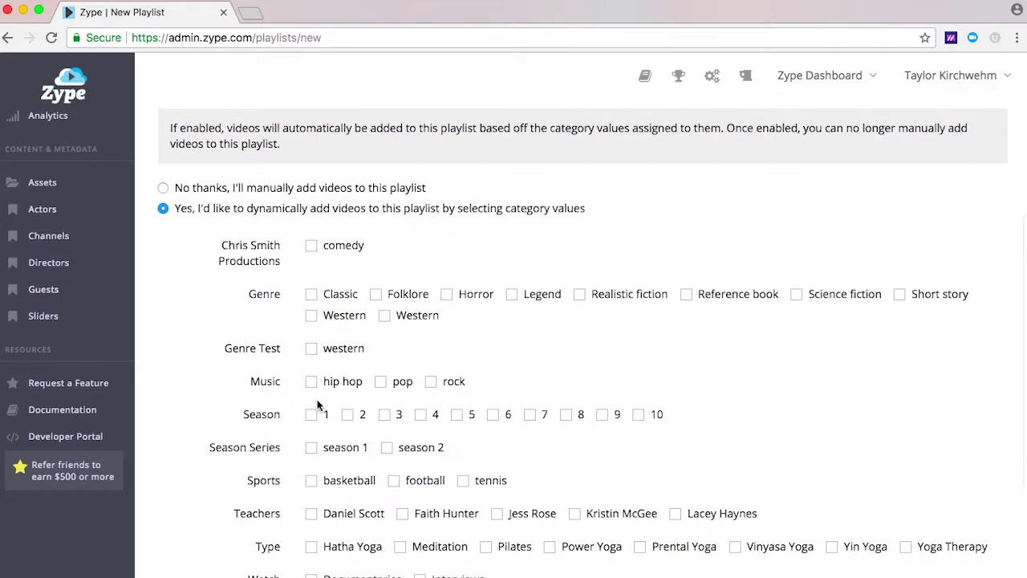
{"action": "scroll", "coordinate": [318, 406], "scroll_direction": "up", "scroll_amount": 3}
{"action": "scroll", "coordinate": [317, 405], "scroll_direction": "up", "scroll_amount": 4}
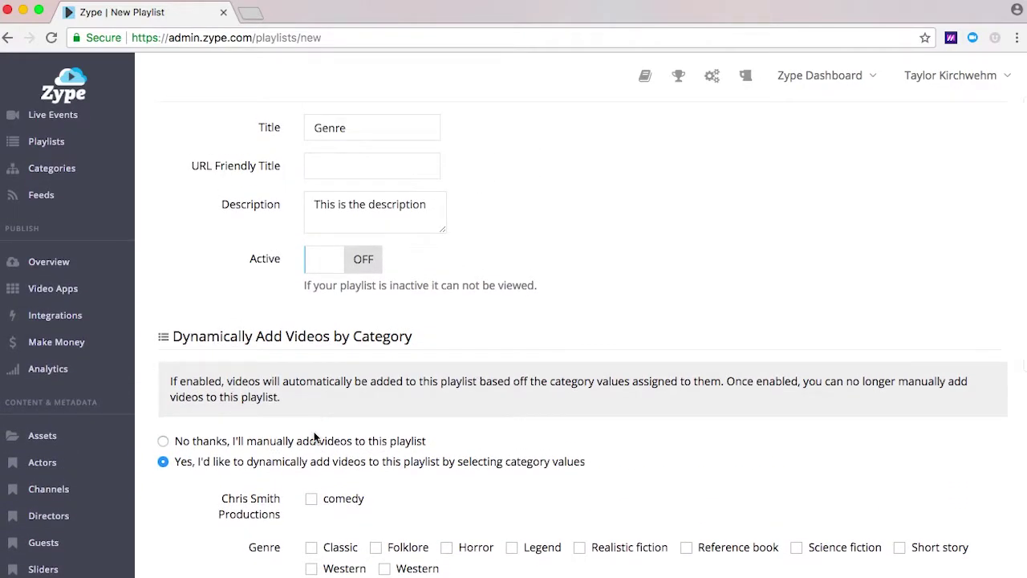
Save the playlist with the option to add videos manually and open its video management
{"action": "left_click", "coordinate": [316, 446]}
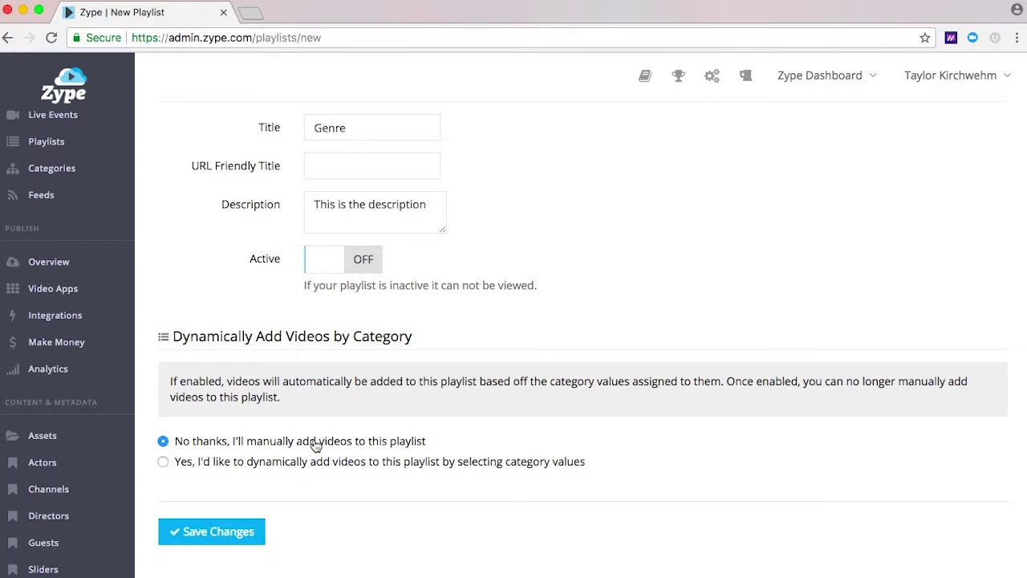
{"action": "left_click", "coordinate": [238, 536]}
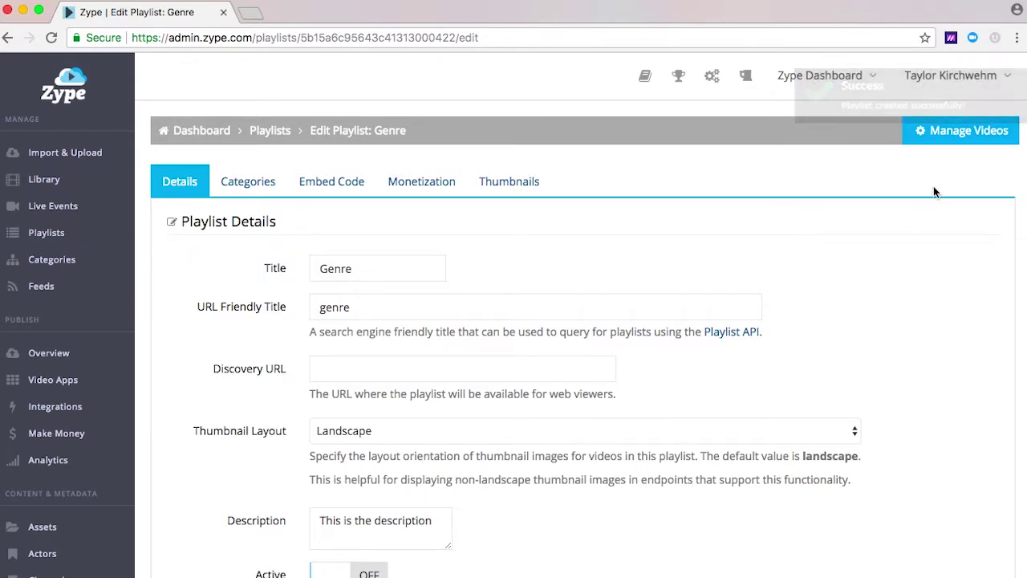
{"action": "left_click", "coordinate": [965, 133]}
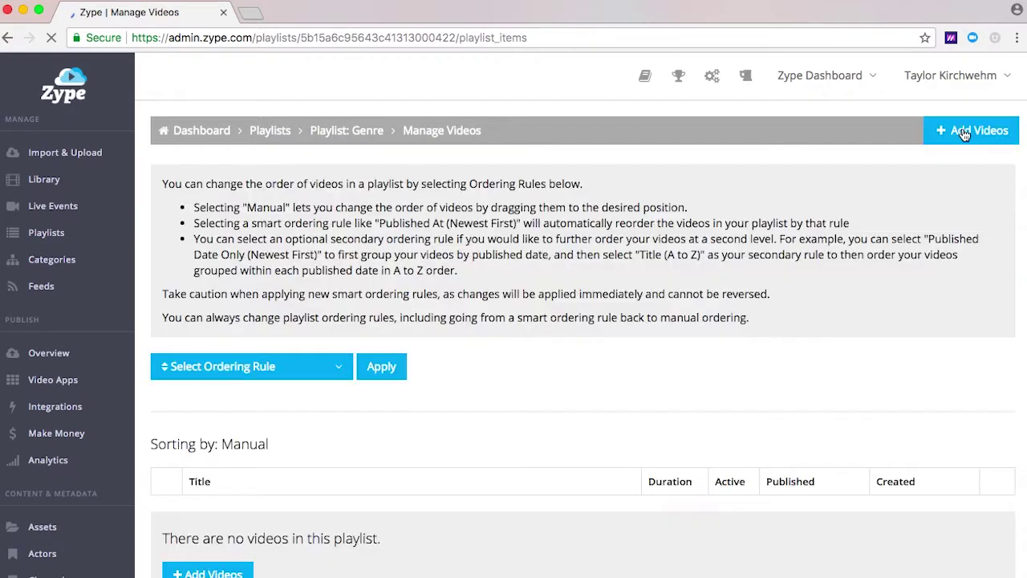
Pick Title (A to Z) as the ordering rule for the Genre playlist without applying it
{"action": "left_click", "coordinate": [336, 370]}
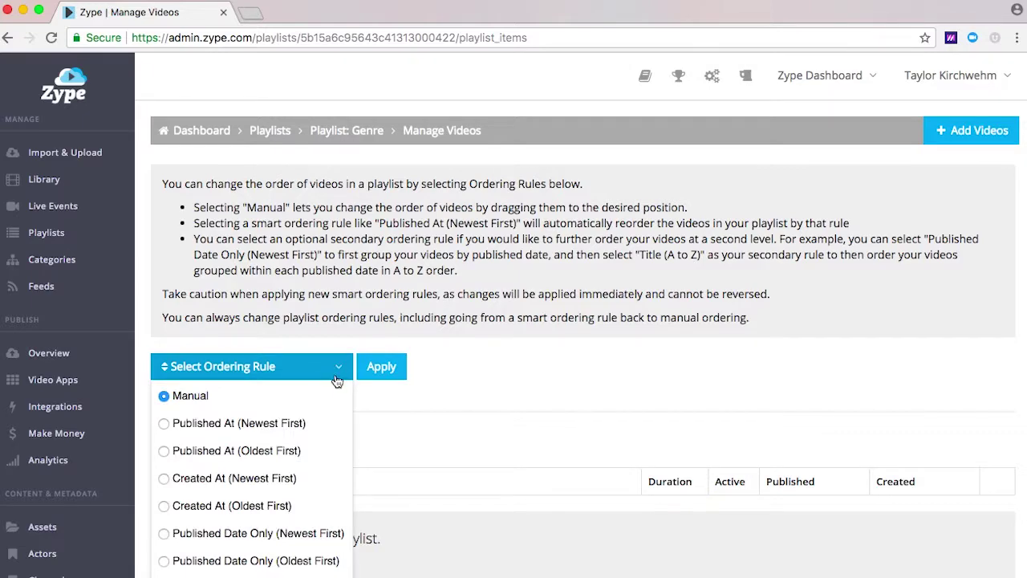
{"action": "scroll", "coordinate": [331, 405], "scroll_direction": "down", "scroll_amount": 2}
{"action": "scroll", "coordinate": [331, 409], "scroll_direction": "down", "scroll_amount": 1}
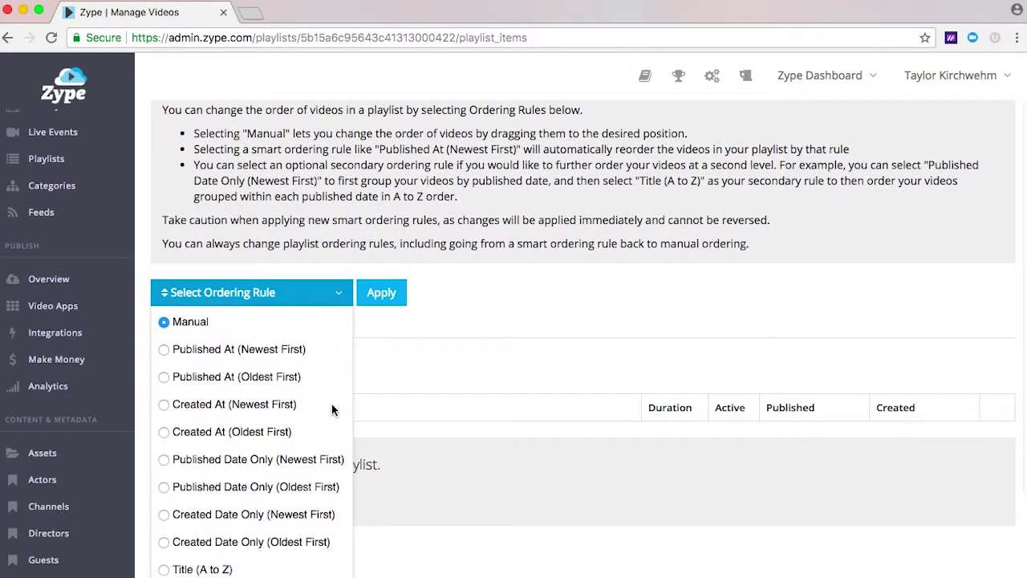
{"action": "left_click", "coordinate": [215, 570]}
{"action": "left_click", "coordinate": [486, 372]}
{"action": "scroll", "coordinate": [486, 372], "scroll_direction": "up", "scroll_amount": 2}
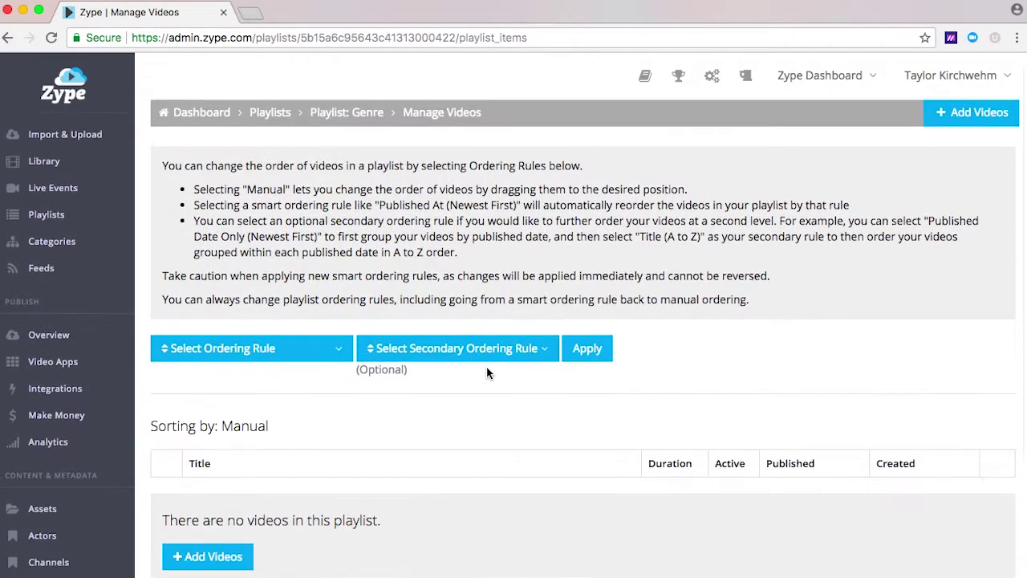
Add Zype Video.mp4 to the Genre playlist and close the video selection
{"action": "left_click", "coordinate": [233, 572]}
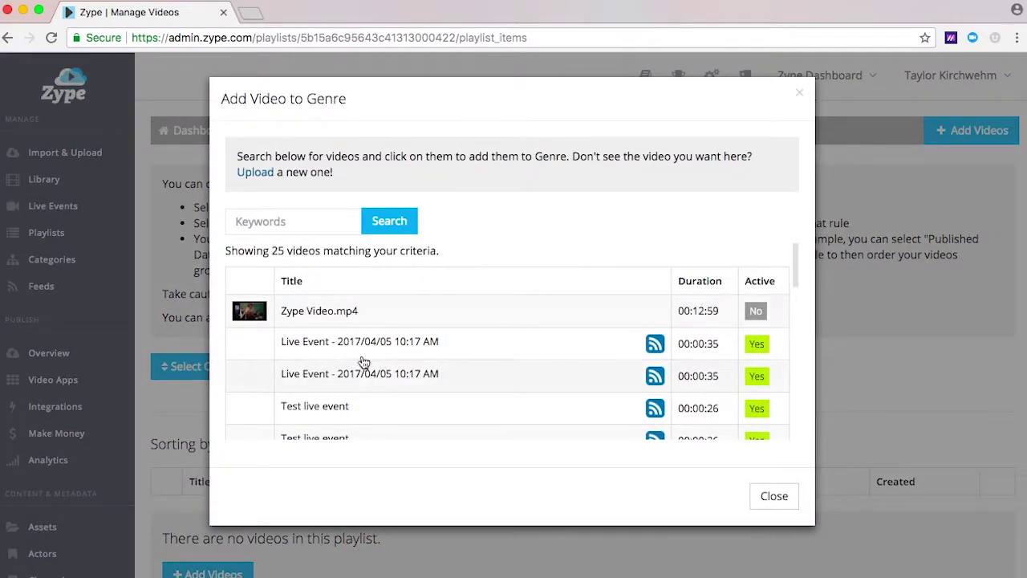
{"action": "left_click", "coordinate": [377, 315]}
{"action": "left_click", "coordinate": [761, 493]}
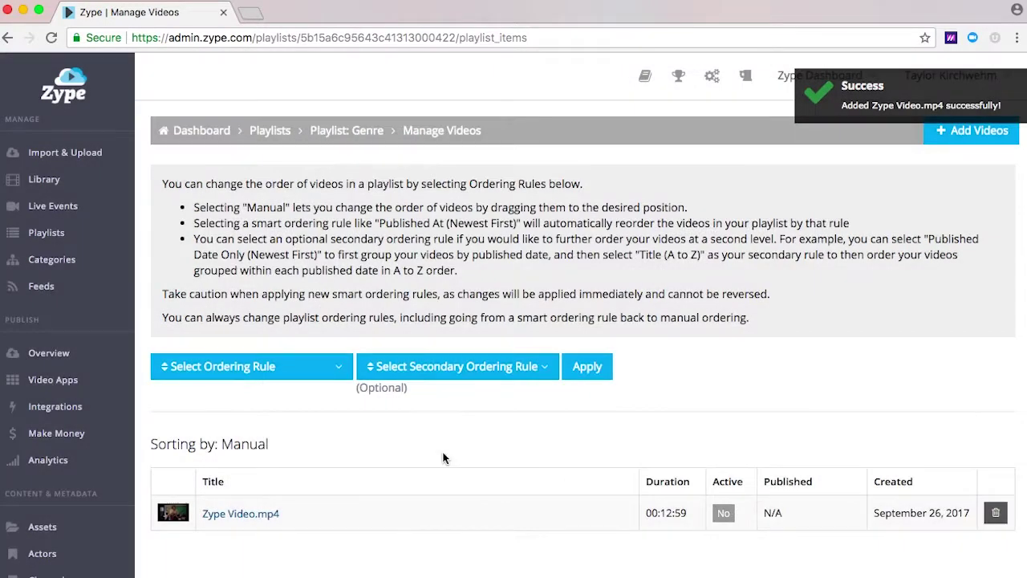
Return to the playlists overview and examine the type and active status of the listed playlists
{"action": "left_click", "coordinate": [271, 132]}
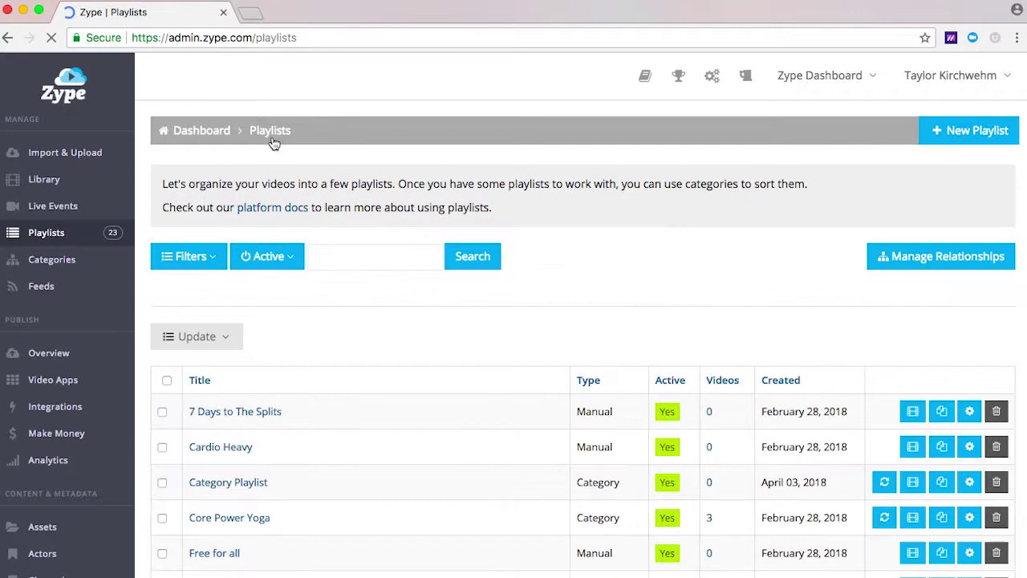
{"action": "scroll", "coordinate": [303, 365], "scroll_direction": "down", "scroll_amount": 4}
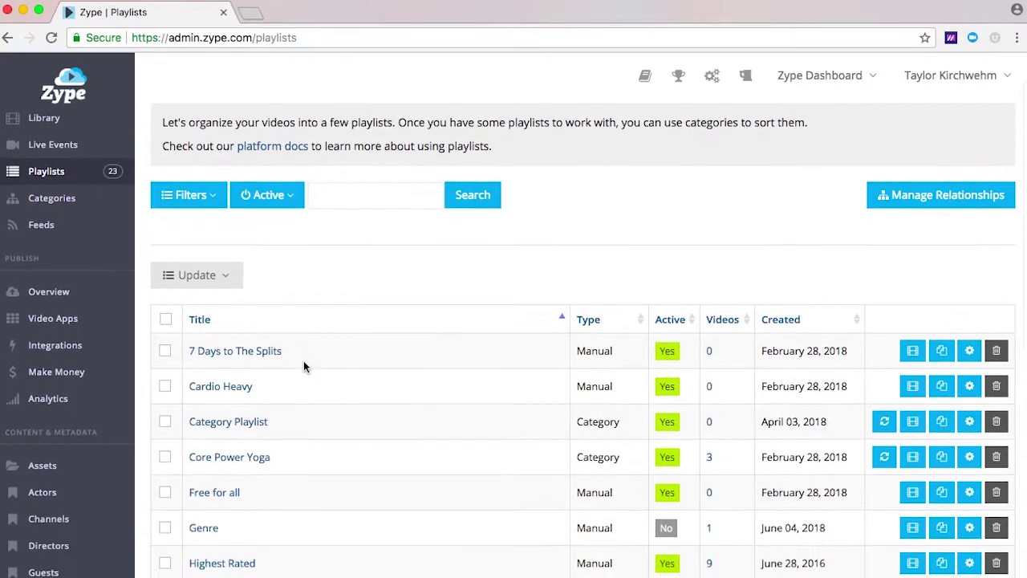
{"action": "scroll", "coordinate": [304, 367], "scroll_direction": "down", "scroll_amount": 1}
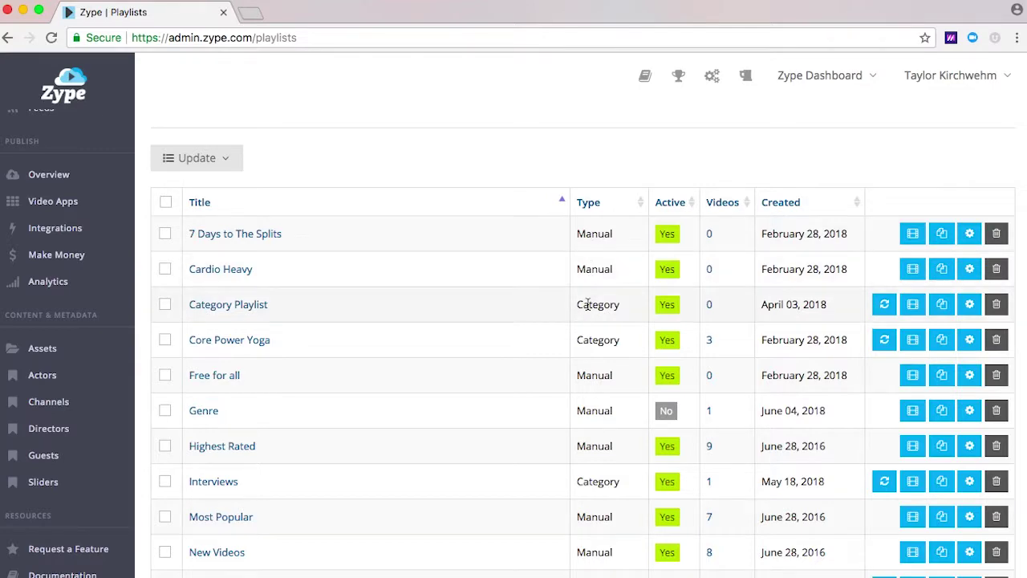
{"action": "scroll", "coordinate": [588, 304], "scroll_direction": "up", "scroll_amount": 4}
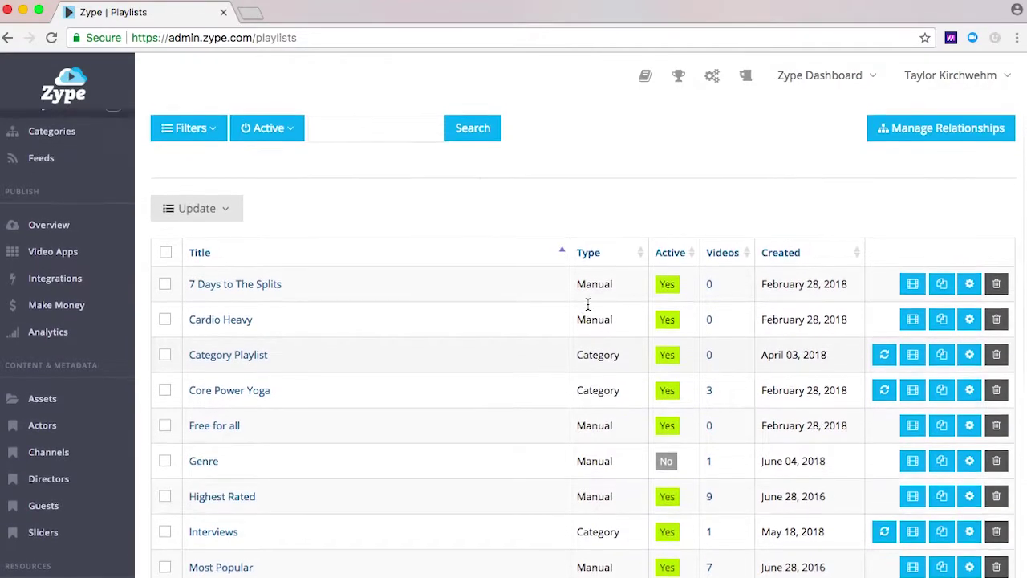
{"action": "scroll", "coordinate": [588, 305], "scroll_direction": "up", "scroll_amount": 1}
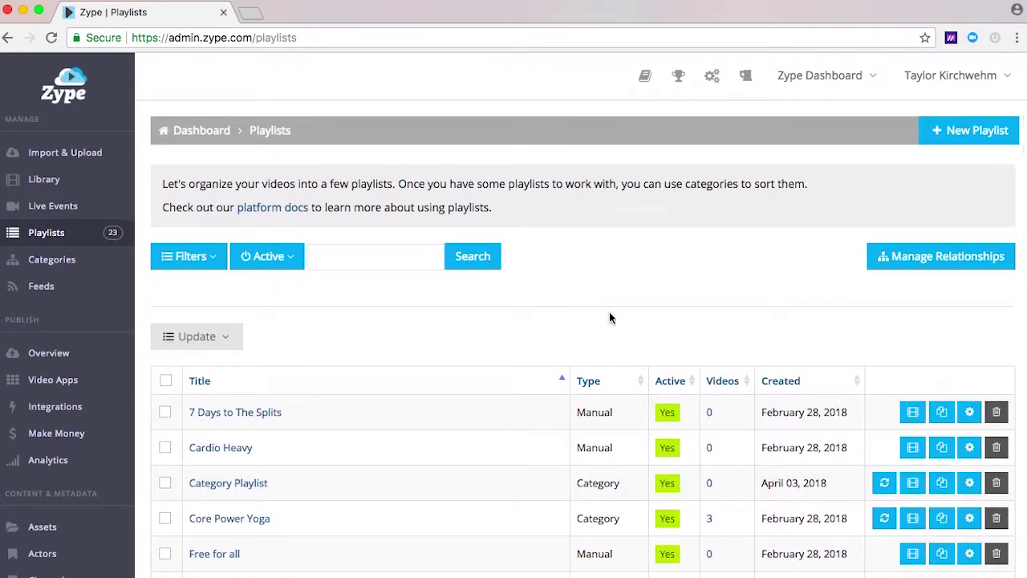
In the playlist relationships, nest 7 Days to The Splits directly under Primary - DO NOT DELETE, placed after Free for all
{"action": "left_click", "coordinate": [908, 270]}
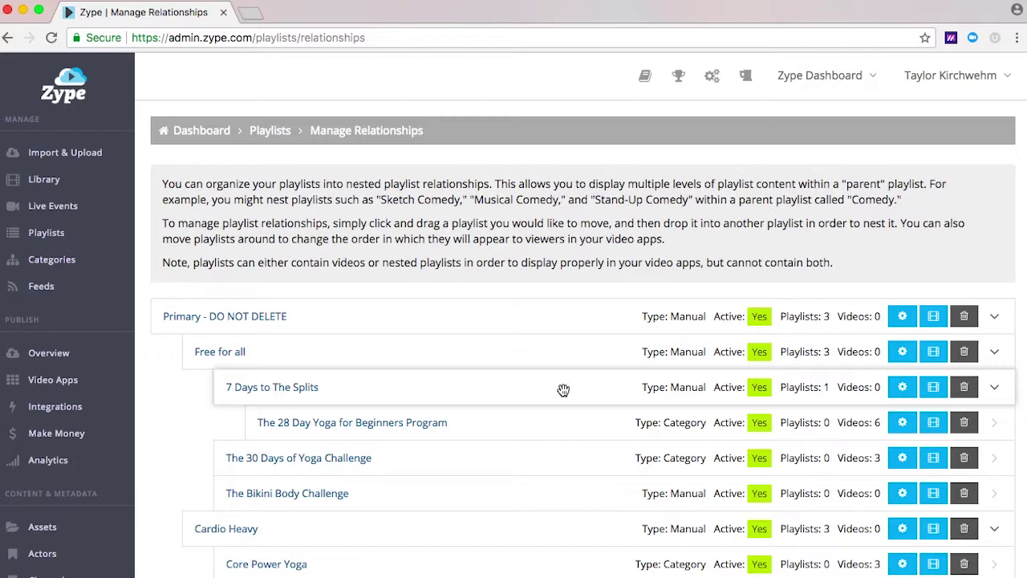
{"action": "left_click_drag", "start_coordinate": [562, 387], "coordinate": [181, 373]}
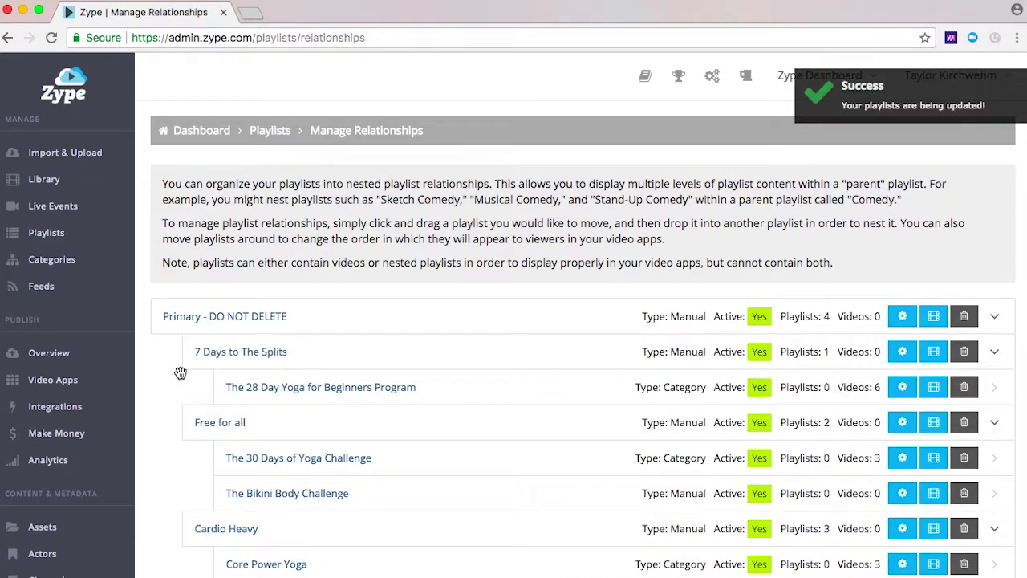
{"action": "left_click_drag", "start_coordinate": [201, 415], "coordinate": [168, 361]}
Nest Most Popular and the playlist following it inside the Trending playlist
{"action": "scroll", "coordinate": [212, 520], "scroll_direction": "down", "scroll_amount": 5}
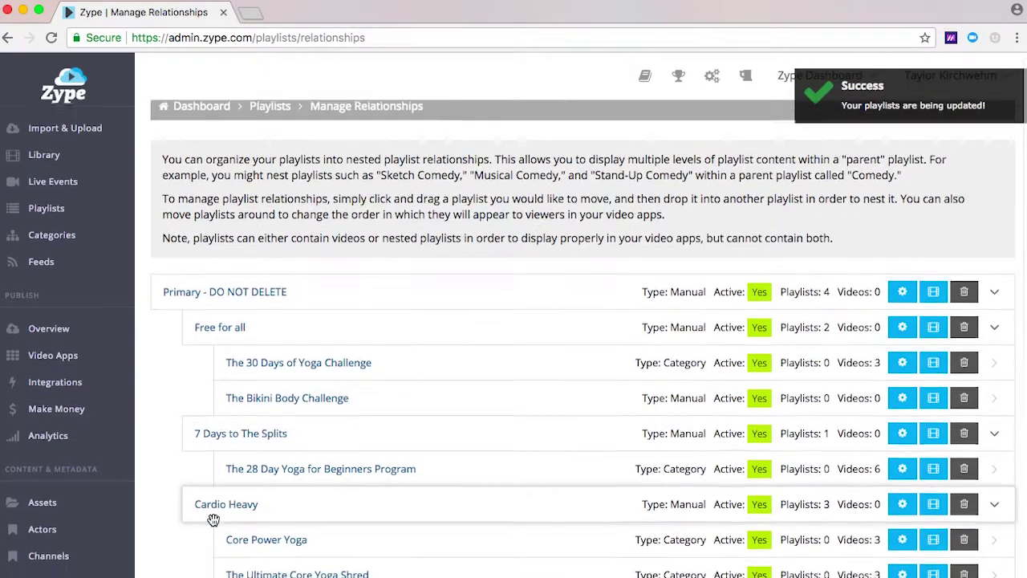
{"action": "scroll", "coordinate": [215, 525], "scroll_direction": "down", "scroll_amount": 4}
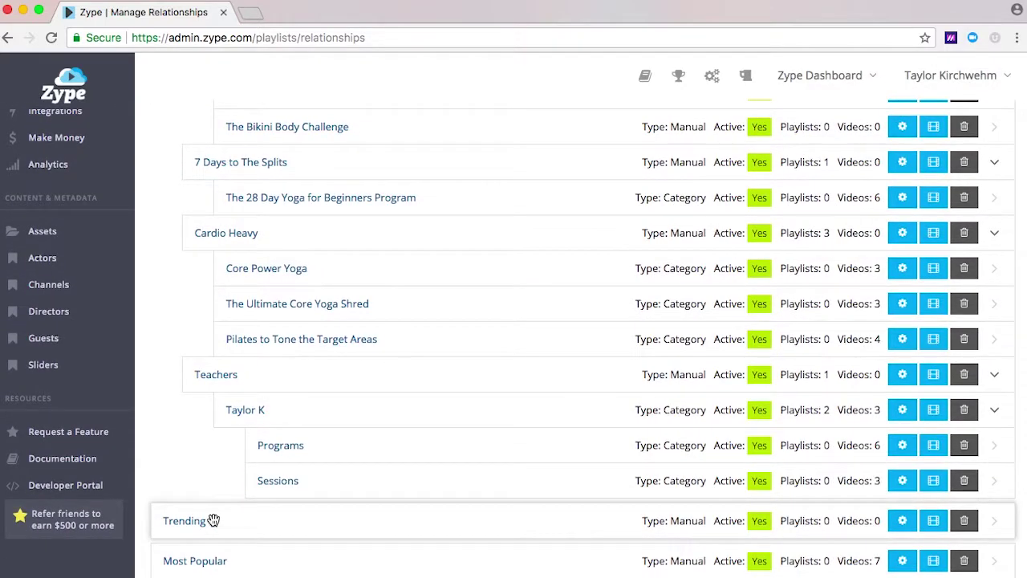
{"action": "left_click_drag", "start_coordinate": [239, 556], "coordinate": [236, 527]}
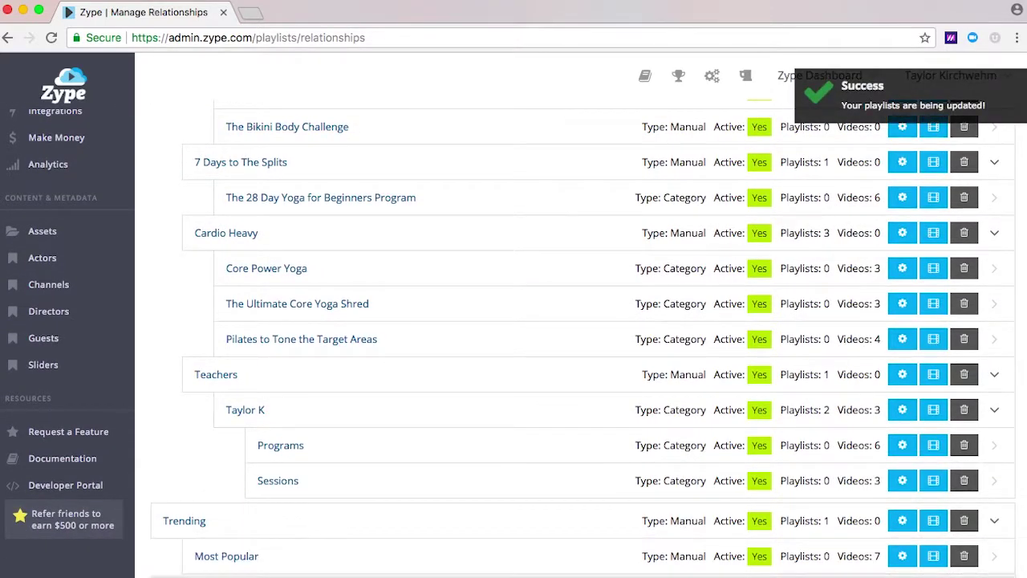
{"action": "left_click_drag", "start_coordinate": [196, 574], "coordinate": [181, 564]}
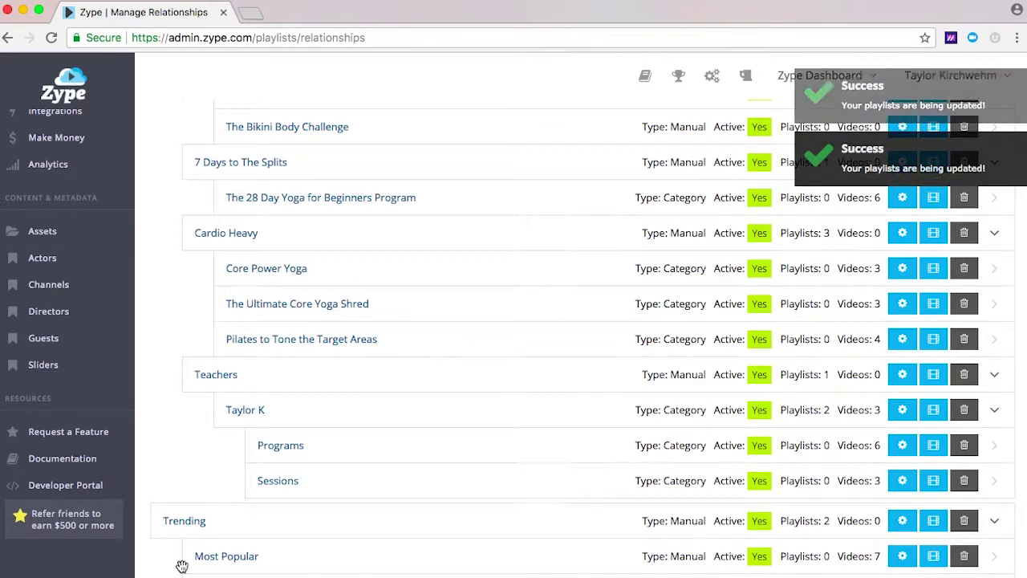
Reorder the playlists nested in Free for all so The Bikini Body Challenge precedes The 30 Days of Yoga Challenge
{"action": "scroll", "coordinate": [182, 567], "scroll_direction": "up", "scroll_amount": 7}
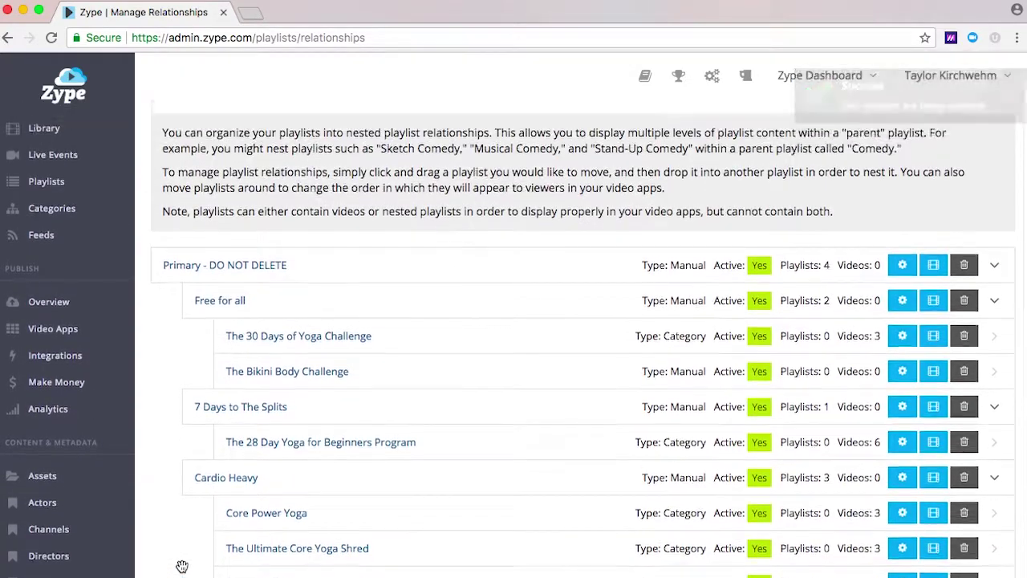
{"action": "scroll", "coordinate": [182, 567], "scroll_direction": "up", "scroll_amount": 2}
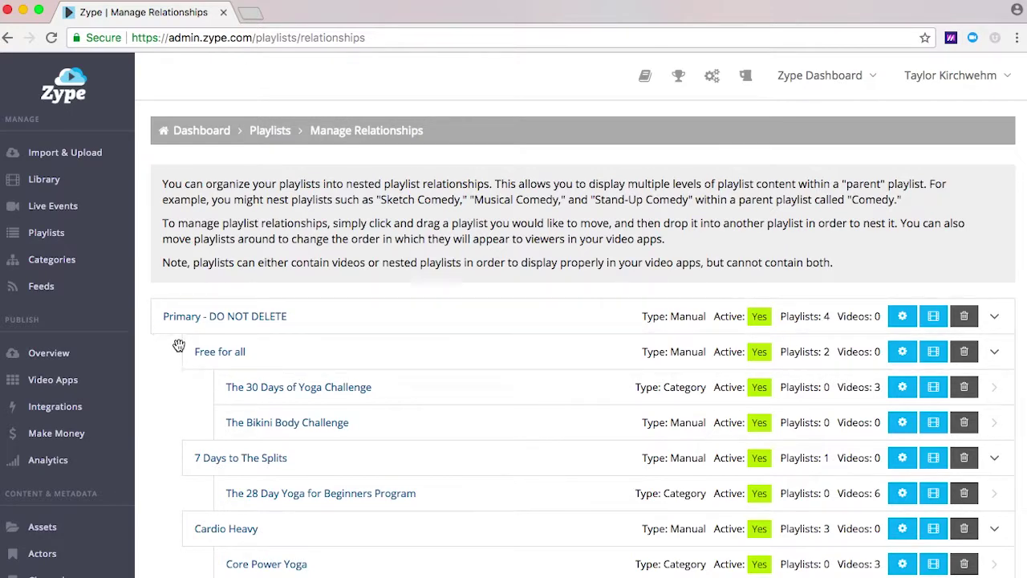
{"action": "scroll", "coordinate": [179, 391], "scroll_direction": "down", "scroll_amount": 5}
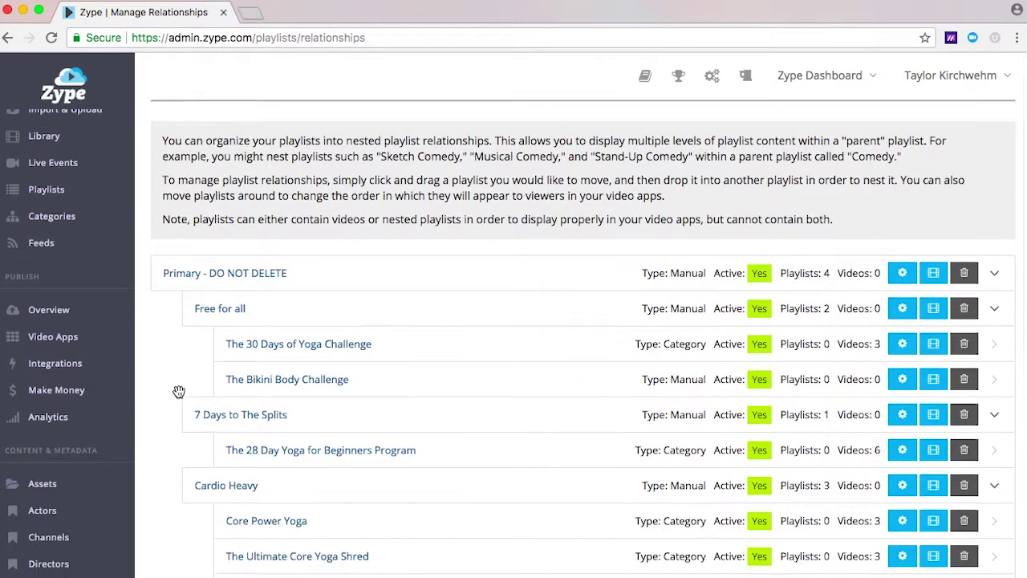
{"action": "scroll", "coordinate": [179, 392], "scroll_direction": "down", "scroll_amount": 2}
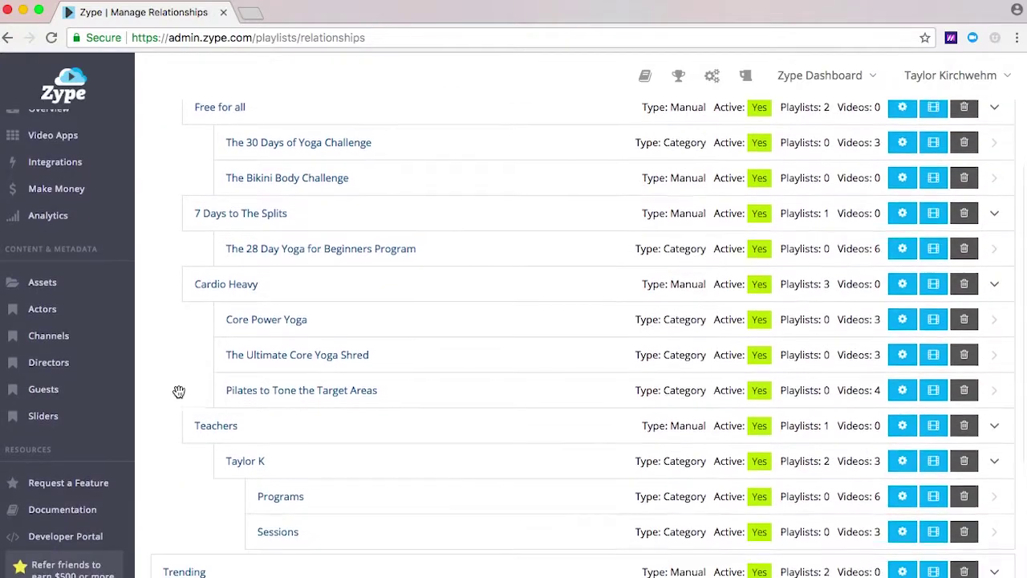
{"action": "scroll", "coordinate": [178, 391], "scroll_direction": "up", "scroll_amount": 3}
{"action": "scroll", "coordinate": [179, 392], "scroll_direction": "up", "scroll_amount": 3}
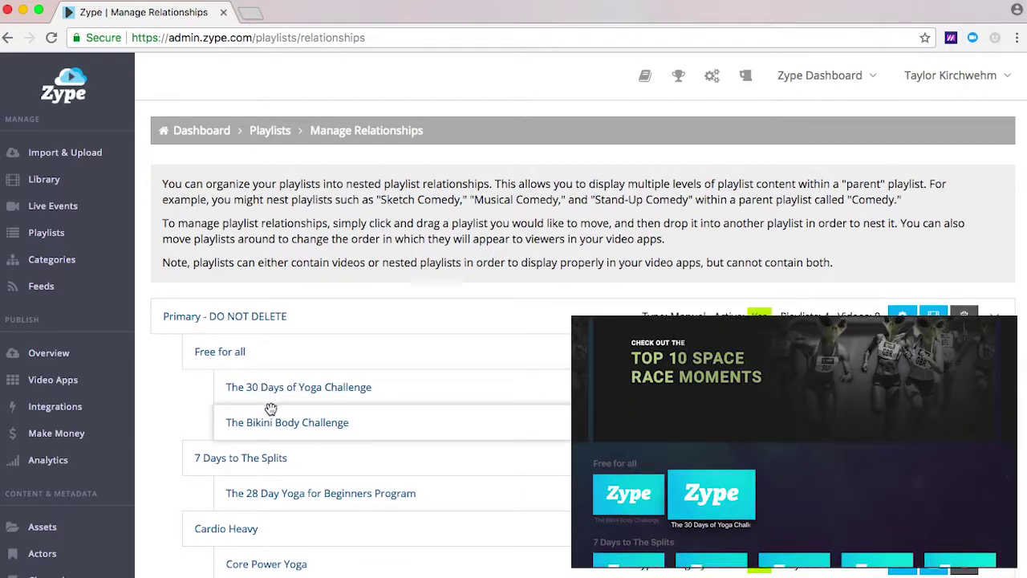
{"action": "left_click_drag", "start_coordinate": [270, 409], "coordinate": [234, 363]}
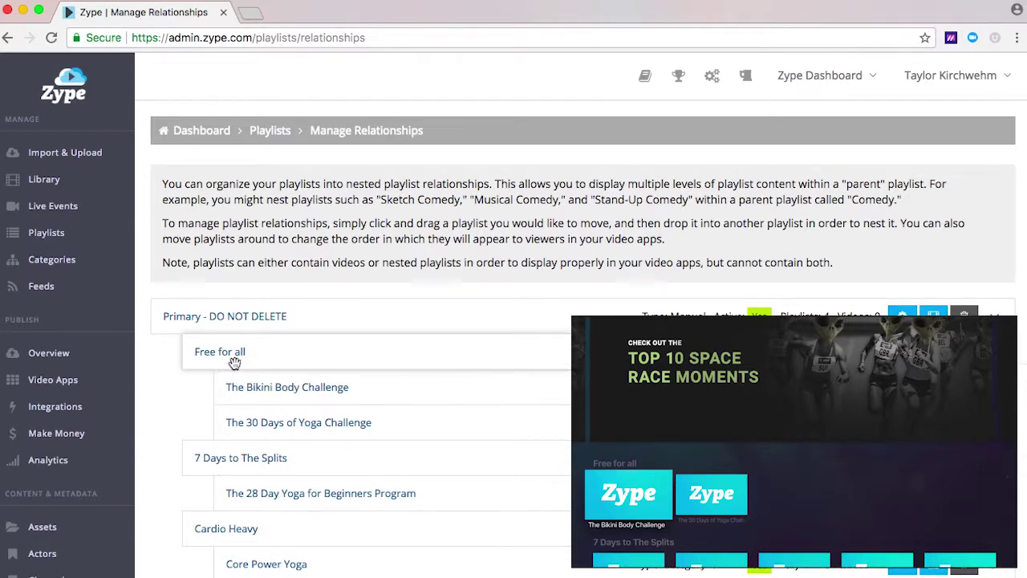